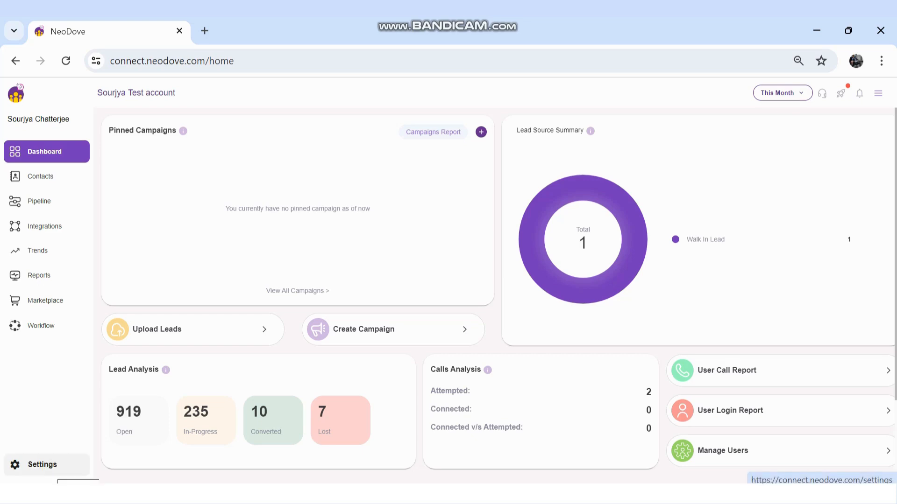
Open the Retry Setting page in the account settings to reach the list of not connected reasons
click(42, 465)
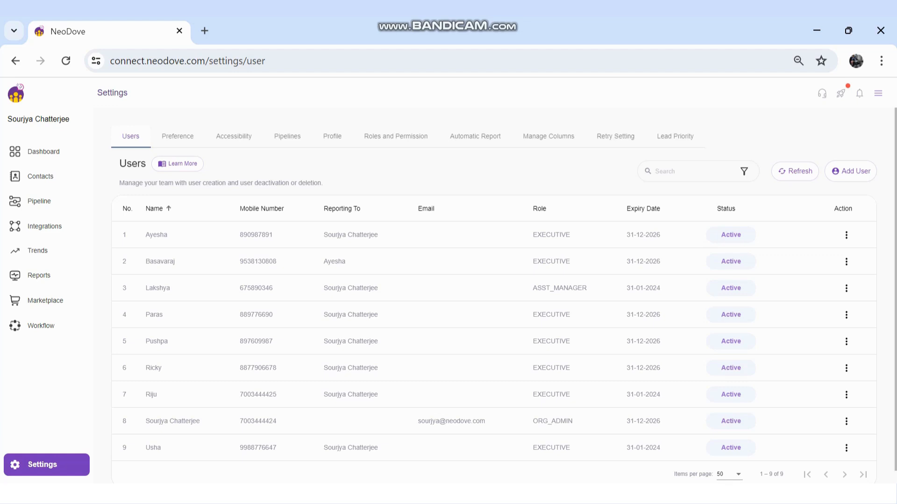
click(616, 136)
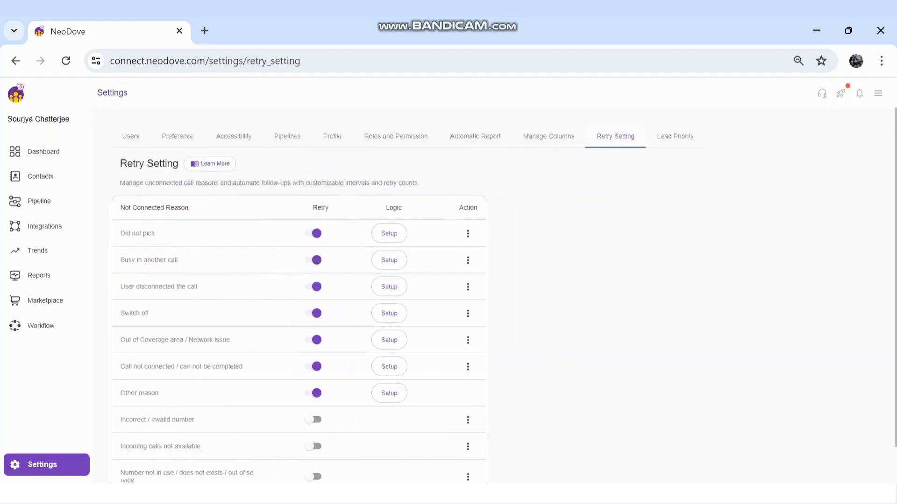
scroll(299, 304, down, 1)
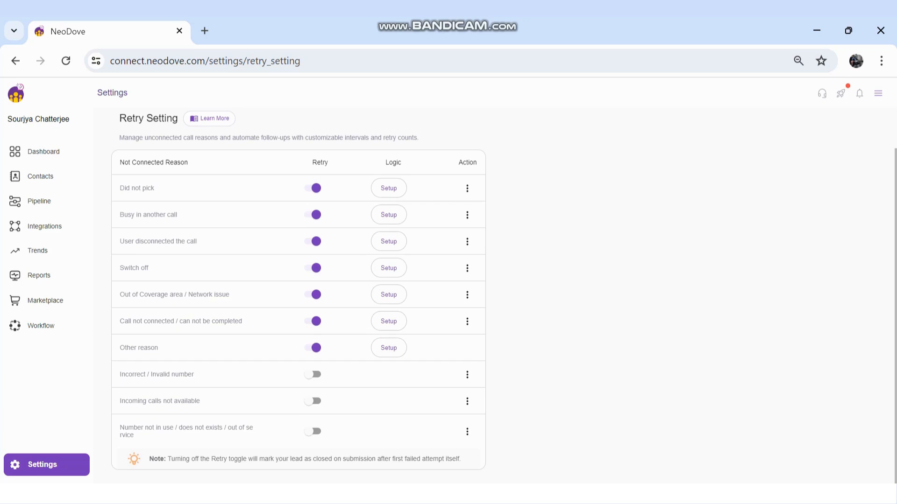
Disable the "Did not pick" not connected reason and enable it again
click(467, 188)
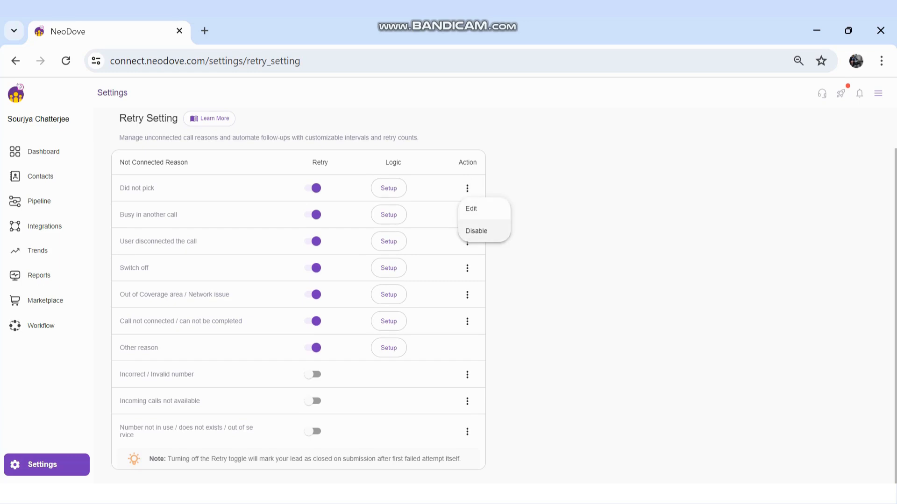
click(476, 231)
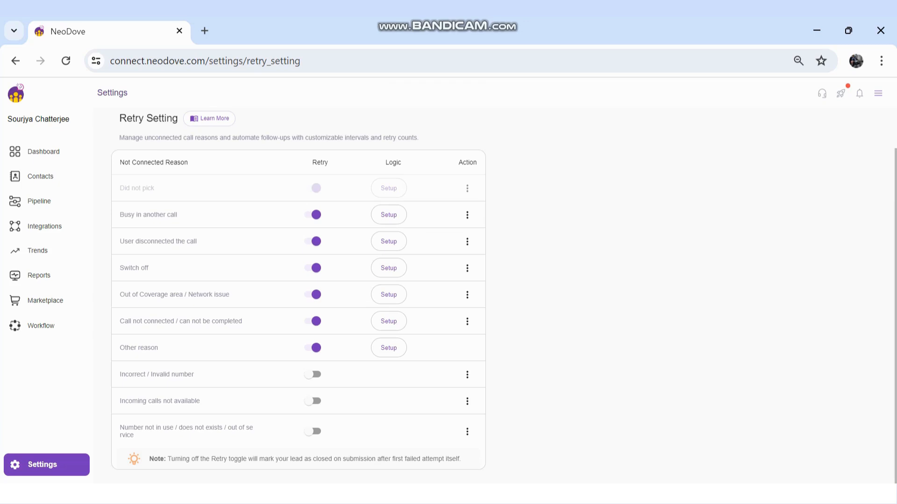
click(467, 188)
click(478, 208)
Rename the "Did not pick" reason to "RNR" and update it
click(467, 188)
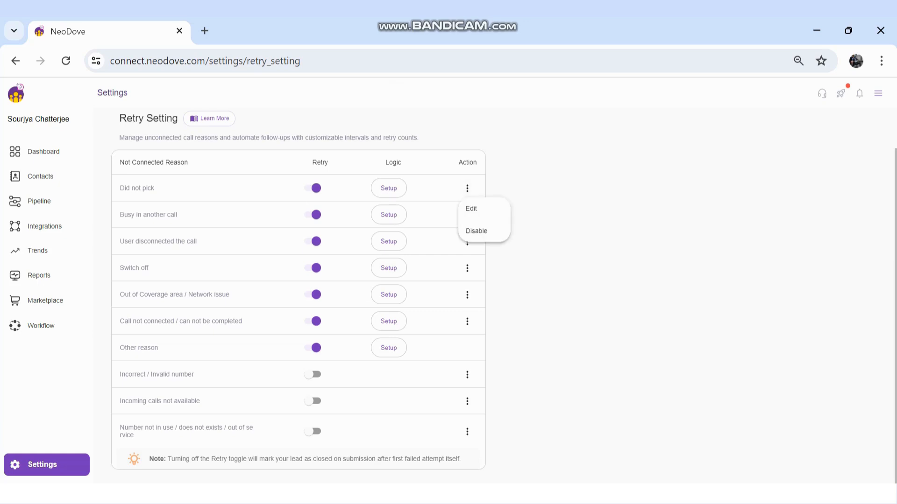
click(472, 209)
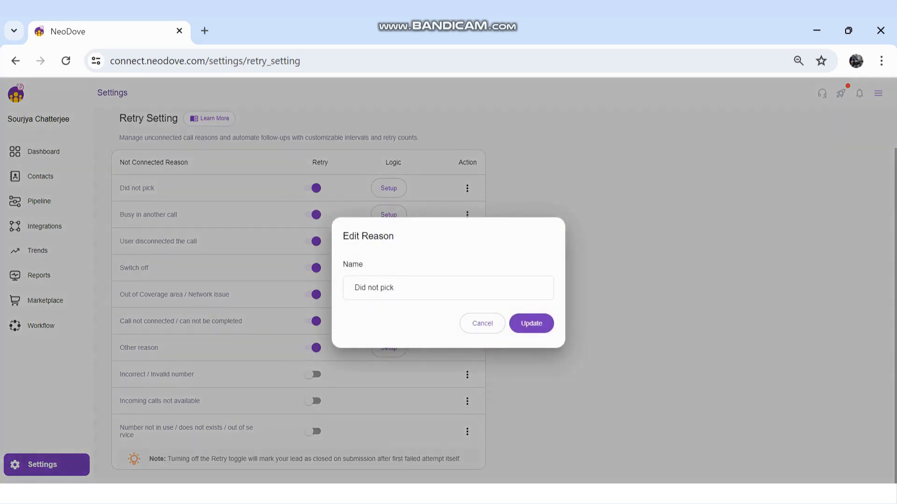
key(ctrl+a)
text(RNR)
click(527, 323)
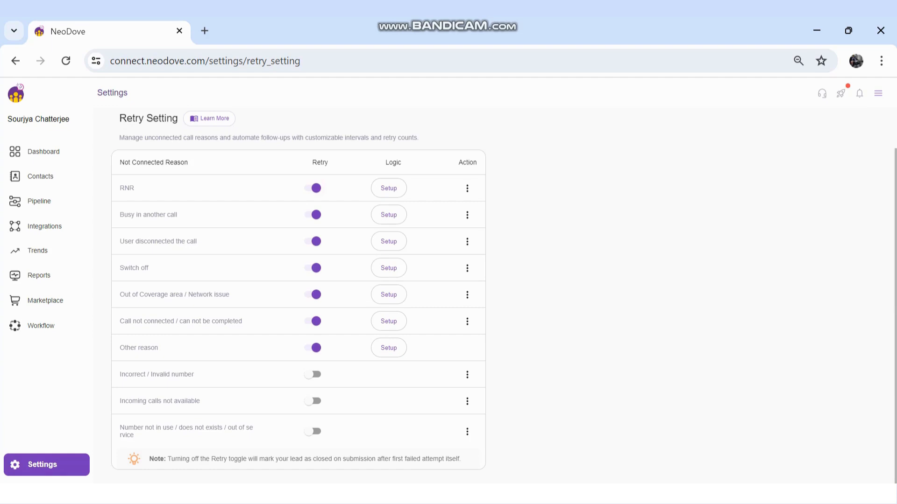
Turn off retry for the RNR reason, save the changes, and turn its retry back on
click(315, 188)
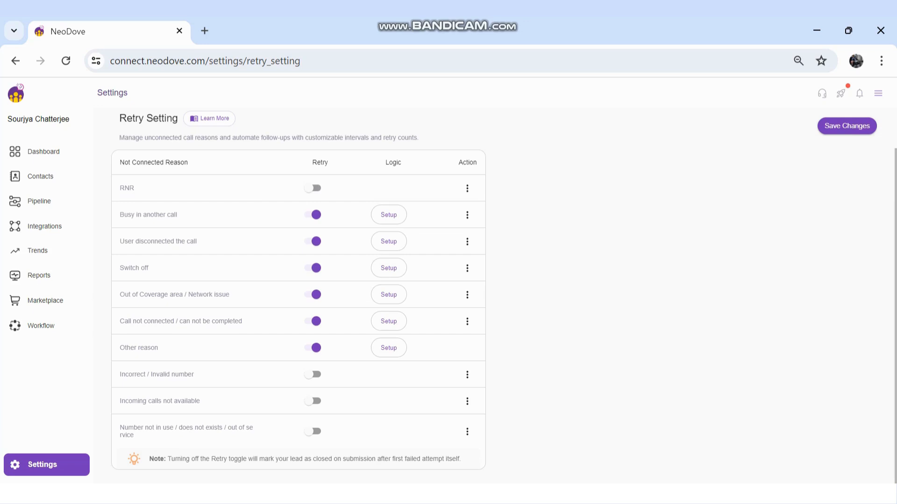
click(847, 126)
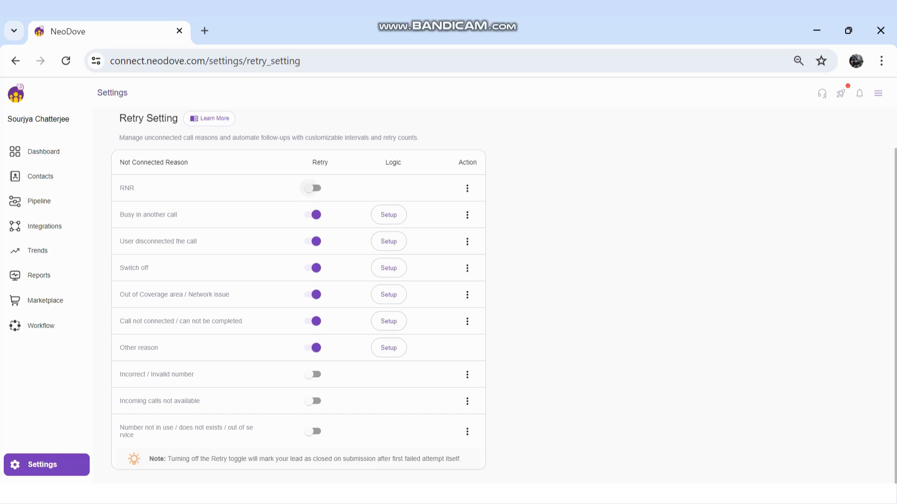
click(309, 188)
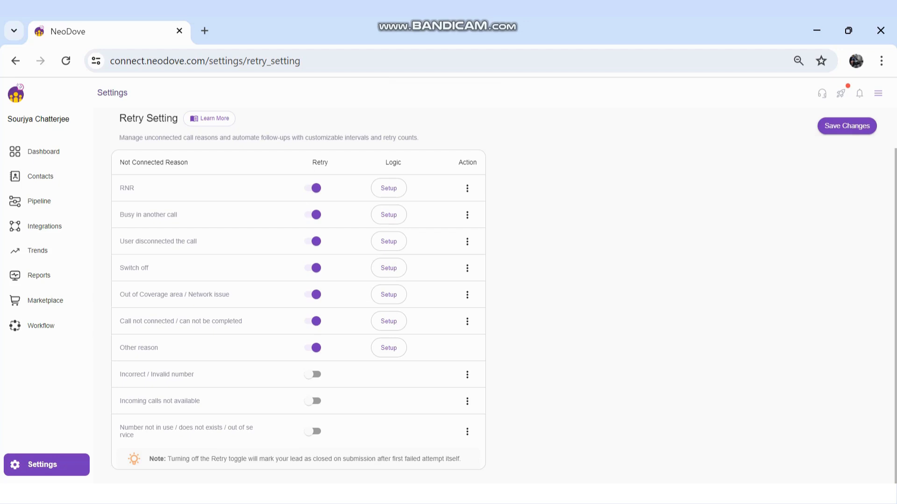
Switch the RNR reason's retry logic to Variable and add a 2nd retry 1 day after the previous attempt
click(389, 188)
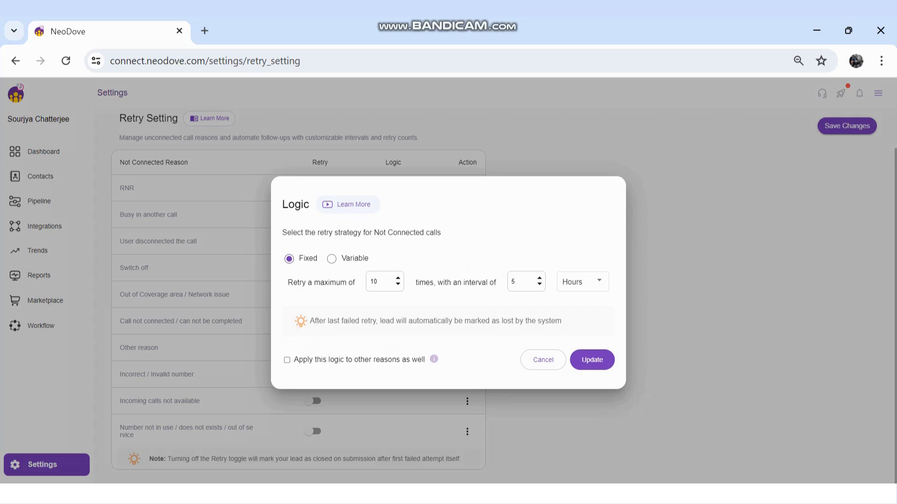
click(582, 282)
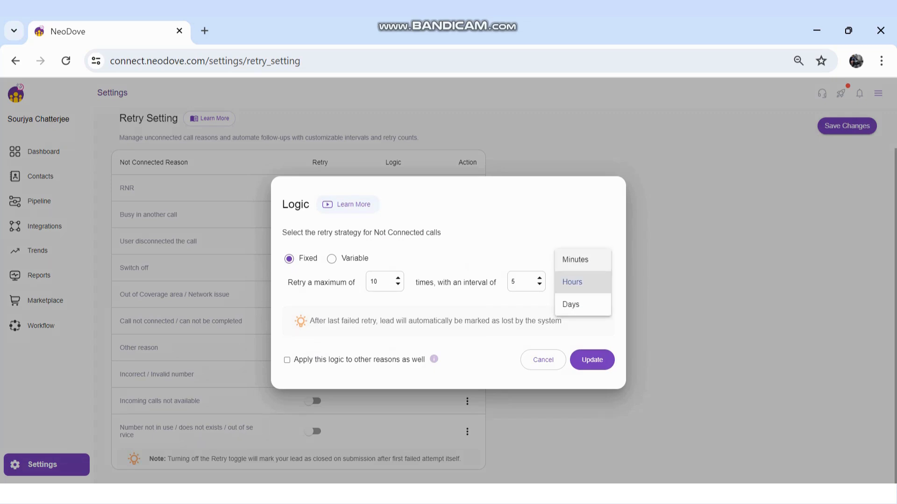
click(582, 282)
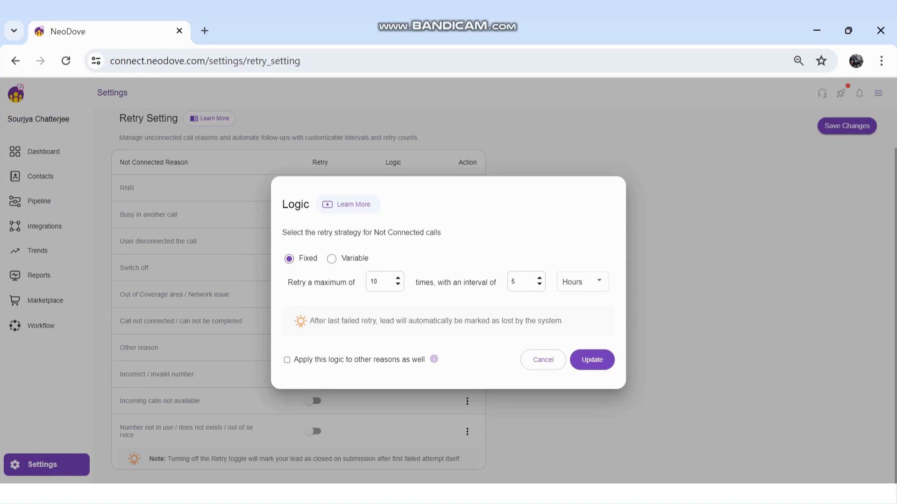
click(332, 259)
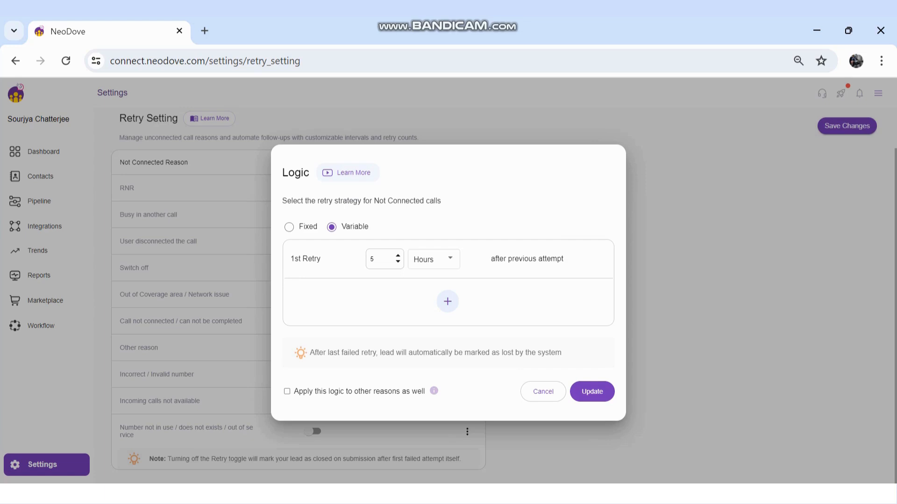
click(448, 302)
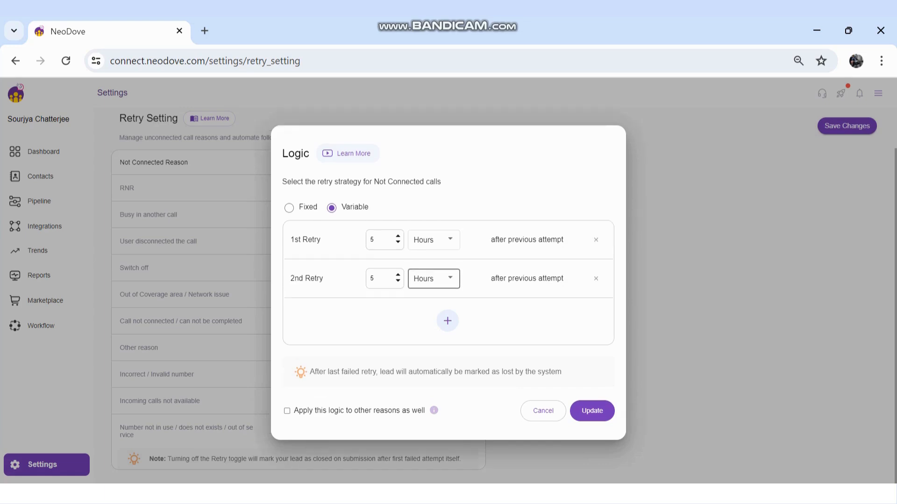
click(433, 279)
click(433, 299)
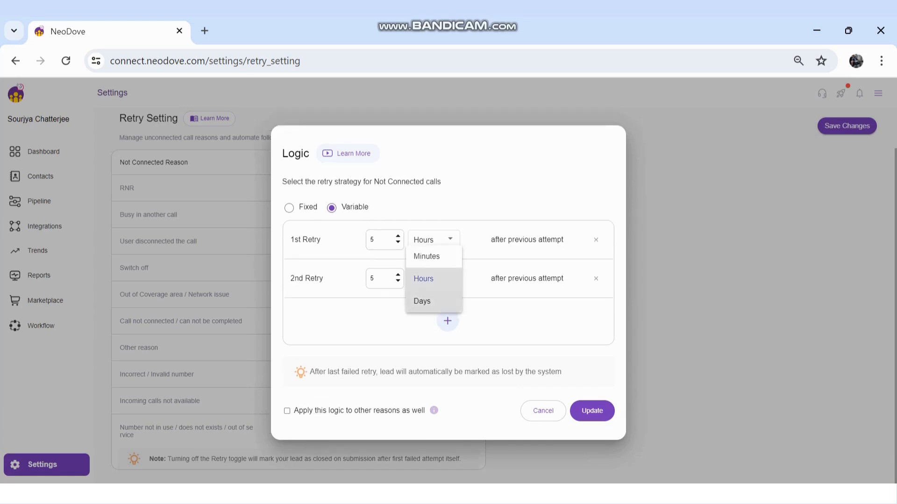
click(380, 279)
key(BackSpace)
text(1)
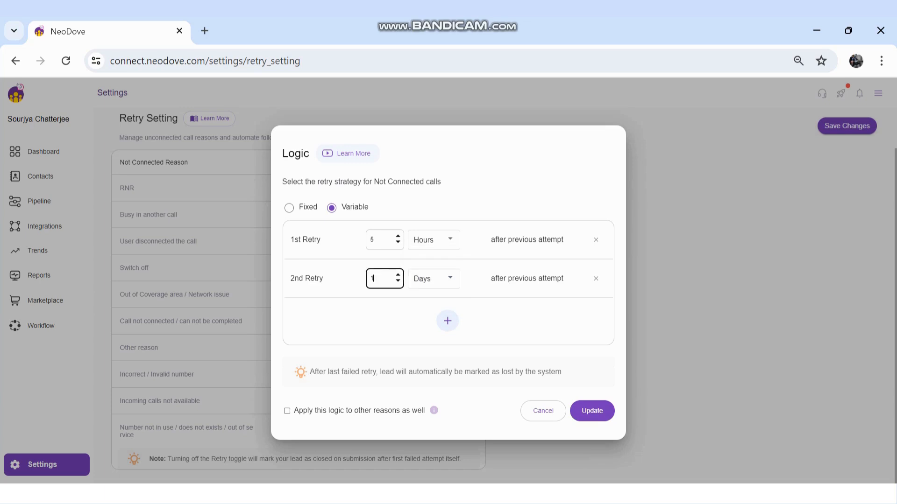
Add a 3rd retry to the variable logic, set to 2 days after the previous attempt
click(447, 320)
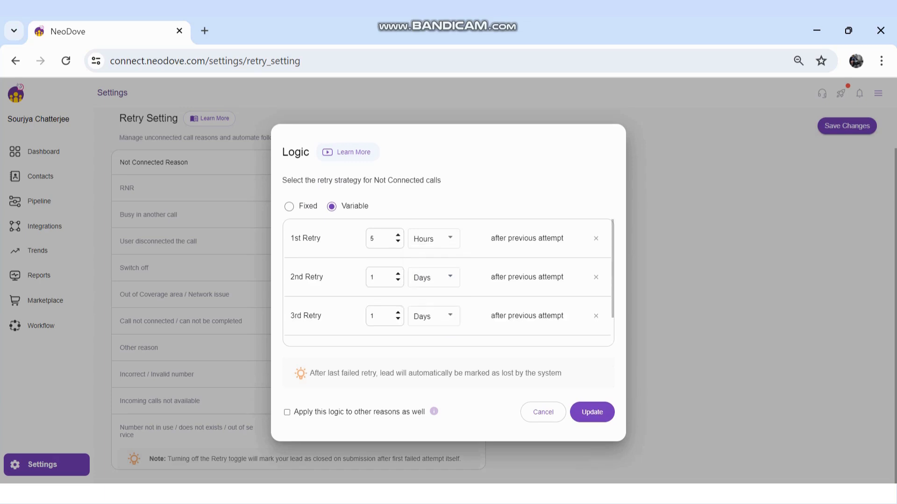
click(377, 316)
text(2)
click(475, 337)
Apply this retry logic to the other reasons as well, then update and confirm the change
click(287, 413)
click(592, 412)
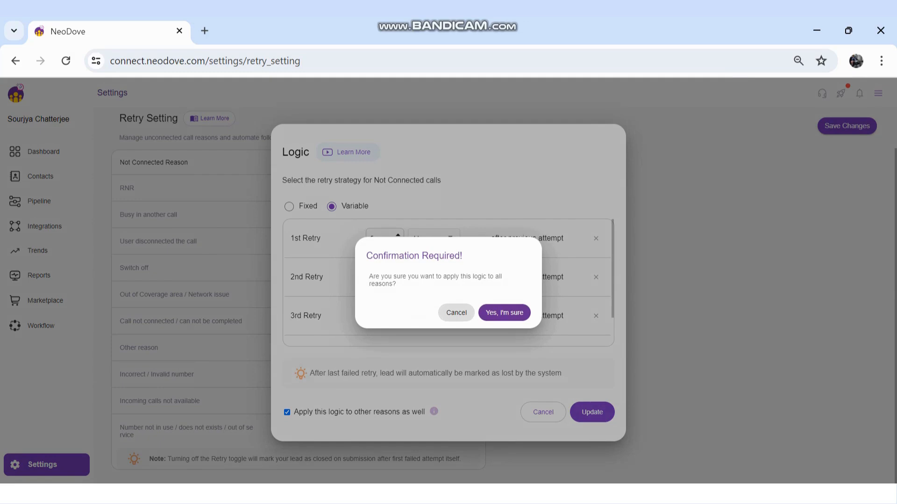
click(504, 313)
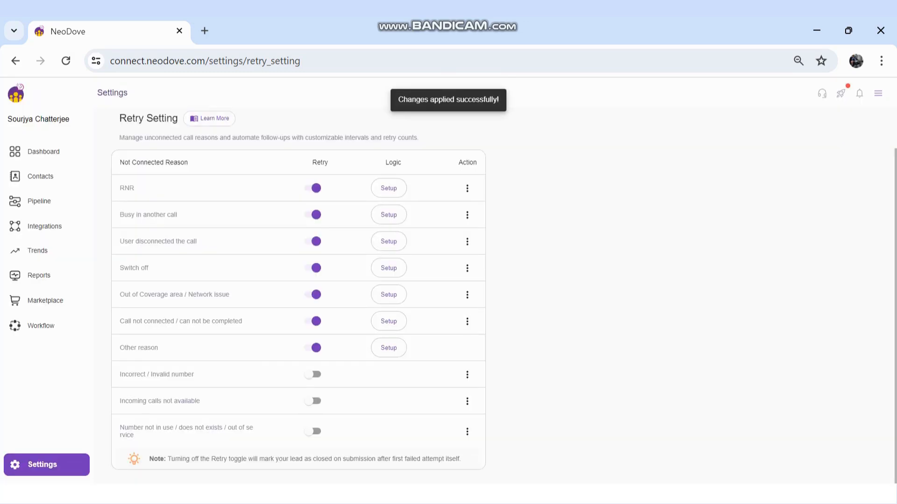